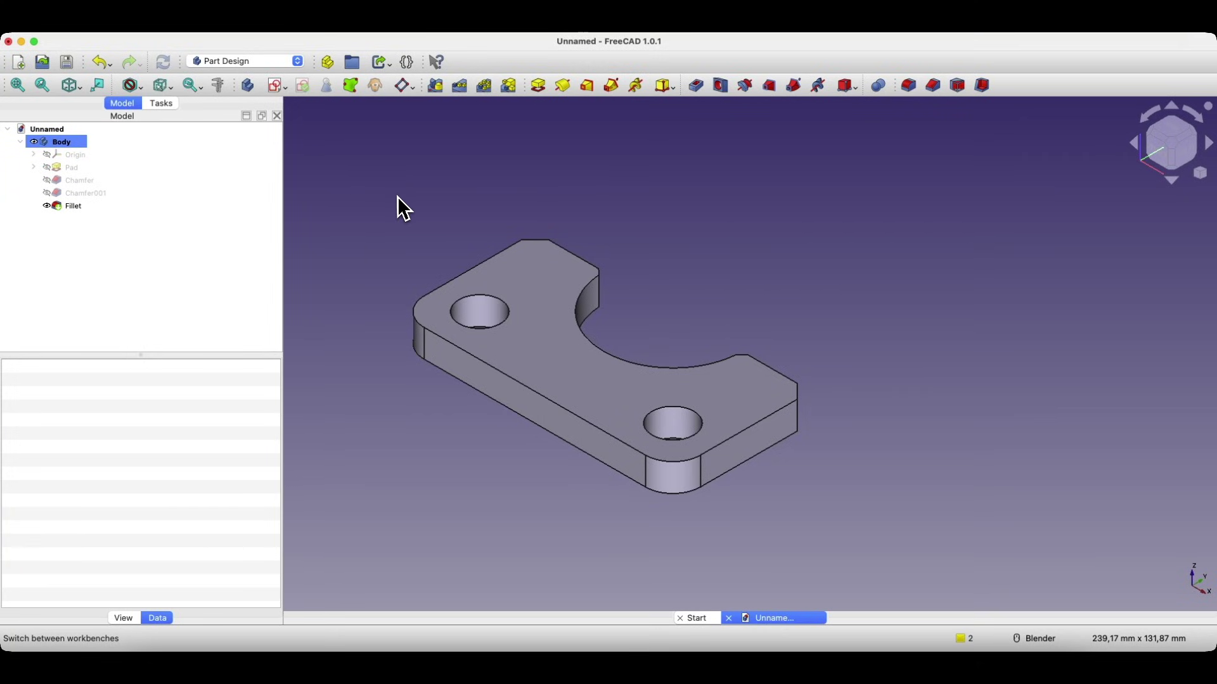
# - Switch FreeCAD to the Draft workbench
pyautogui.click(271, 65)
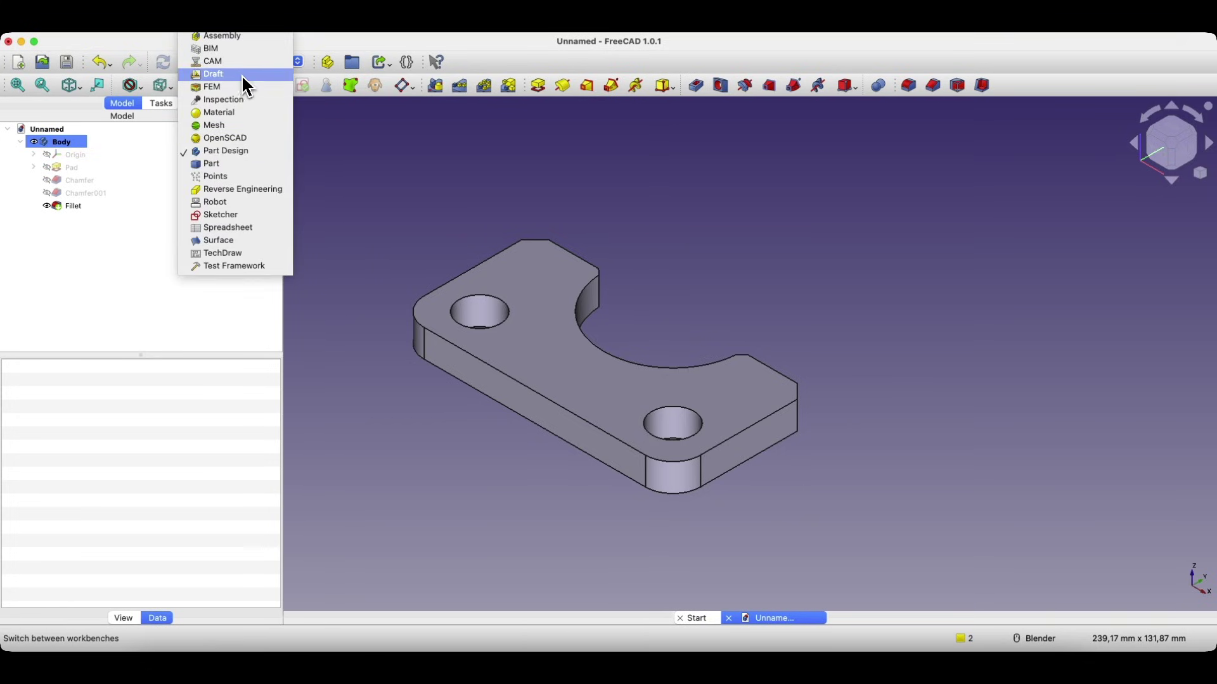
pyautogui.click(241, 74)
pyautogui.scroll(-3, 697, 285)
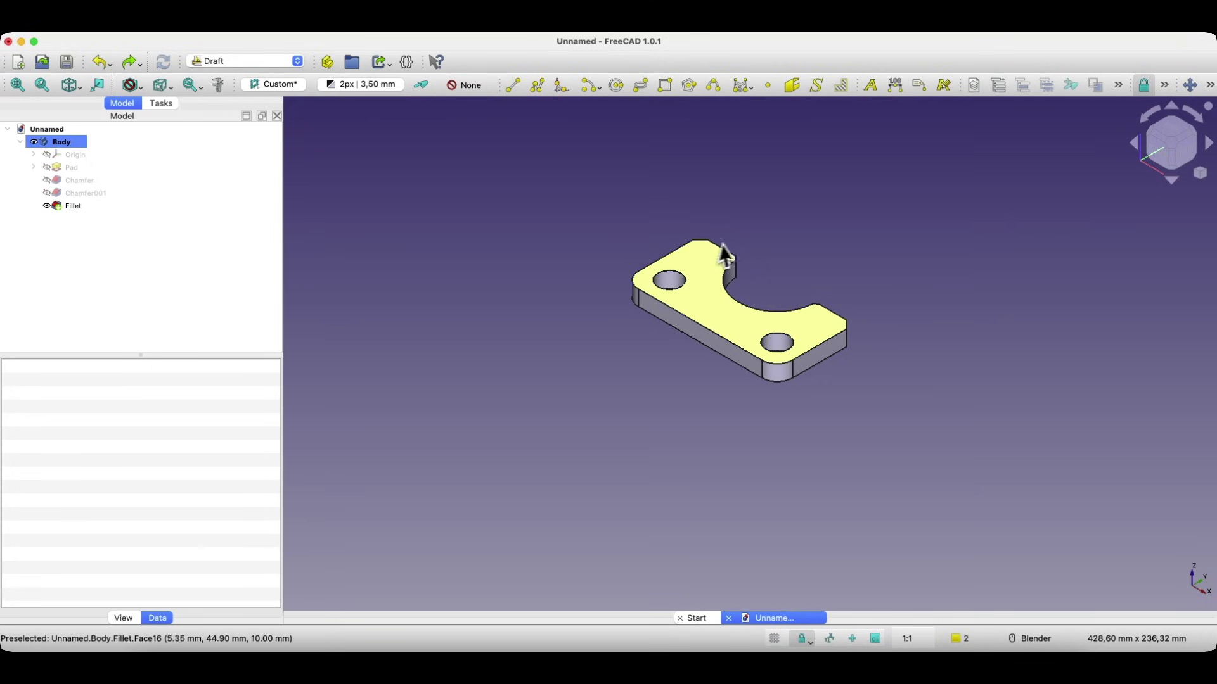
# - Create a Shape 2D view projection of the plate's Body, then undo the misplaced result
pyautogui.click(62, 143)
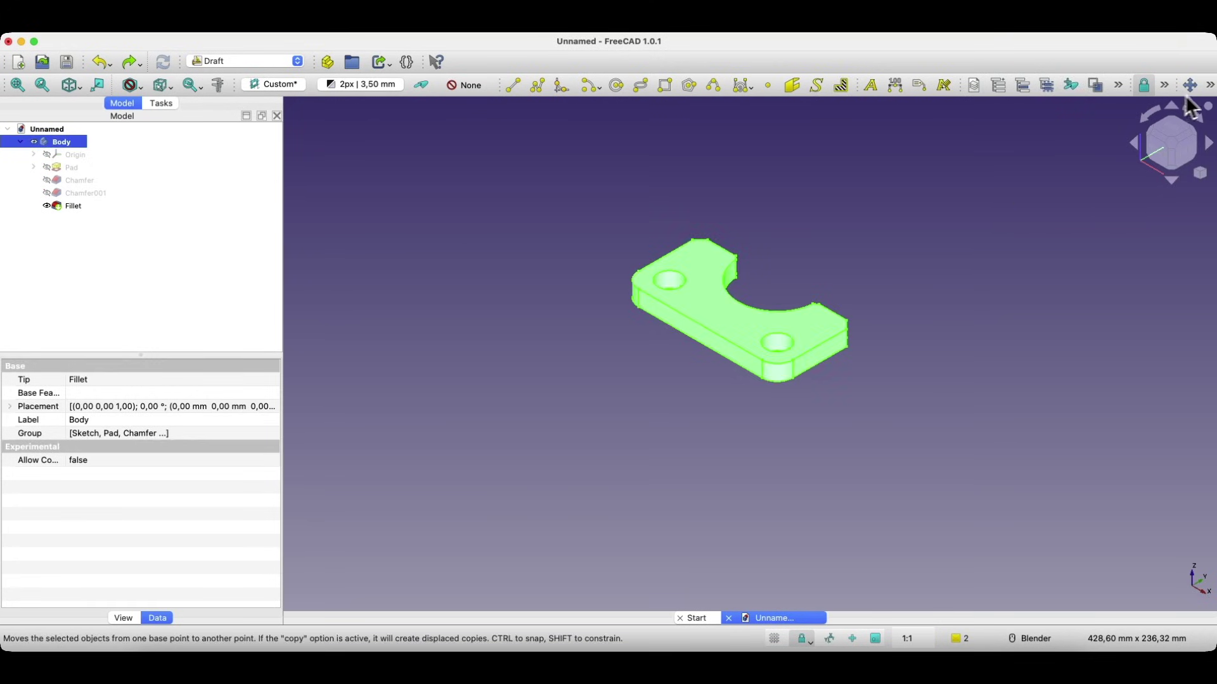
pyautogui.click(1210, 84)
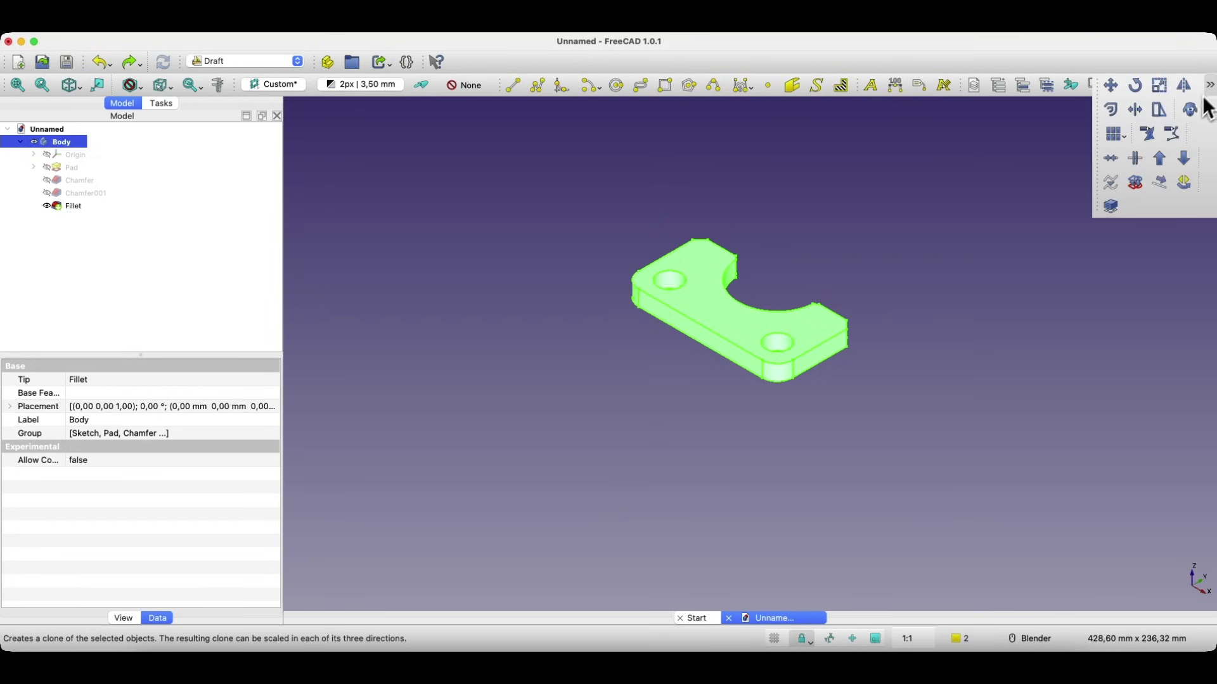
pyautogui.click(1111, 209)
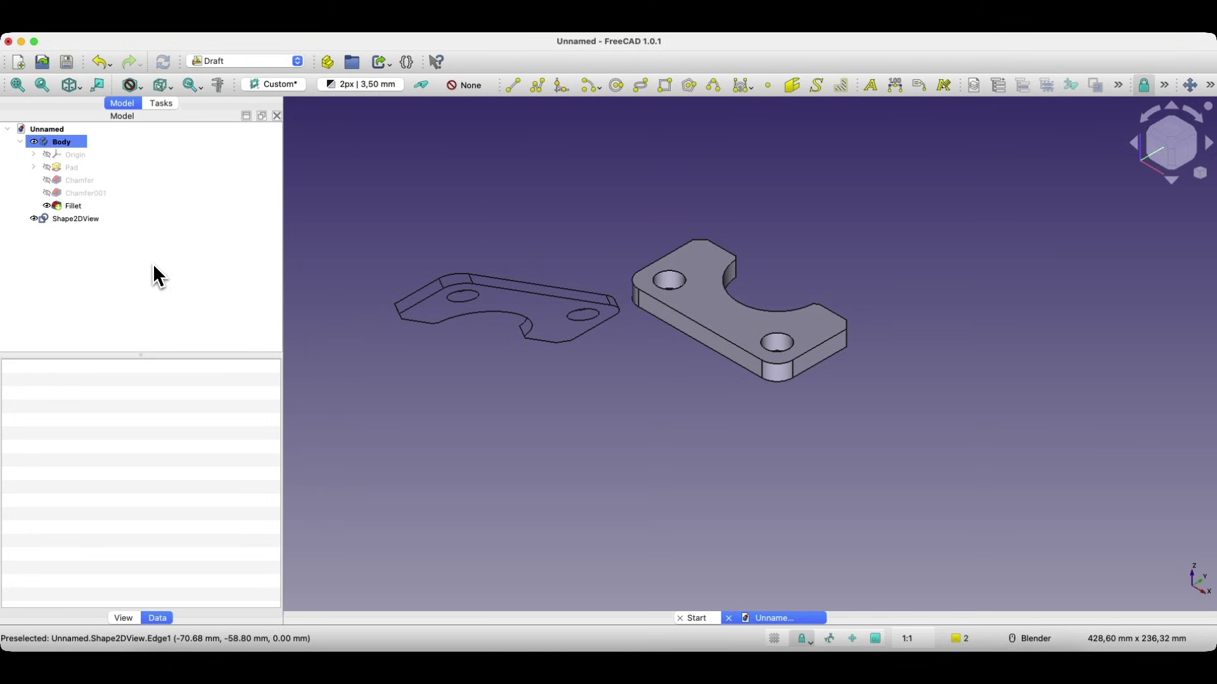
pyautogui.press('super+z')
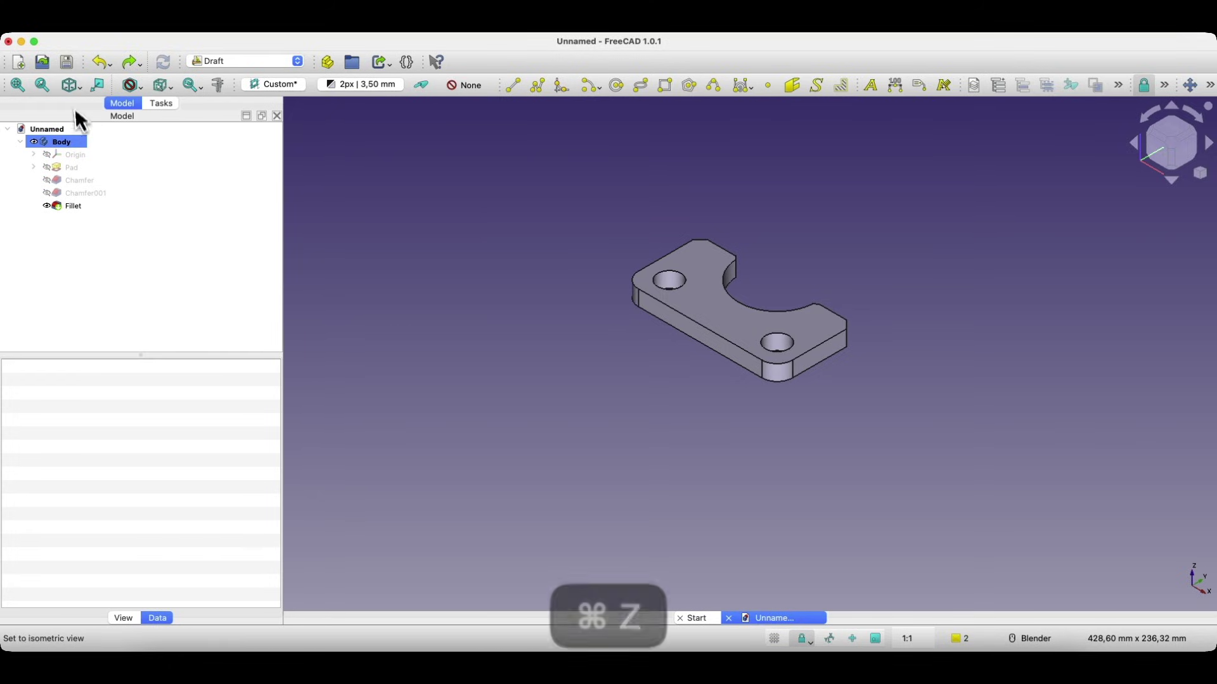
# - Set the view to Top and select the plate's Body
pyautogui.click(81, 89)
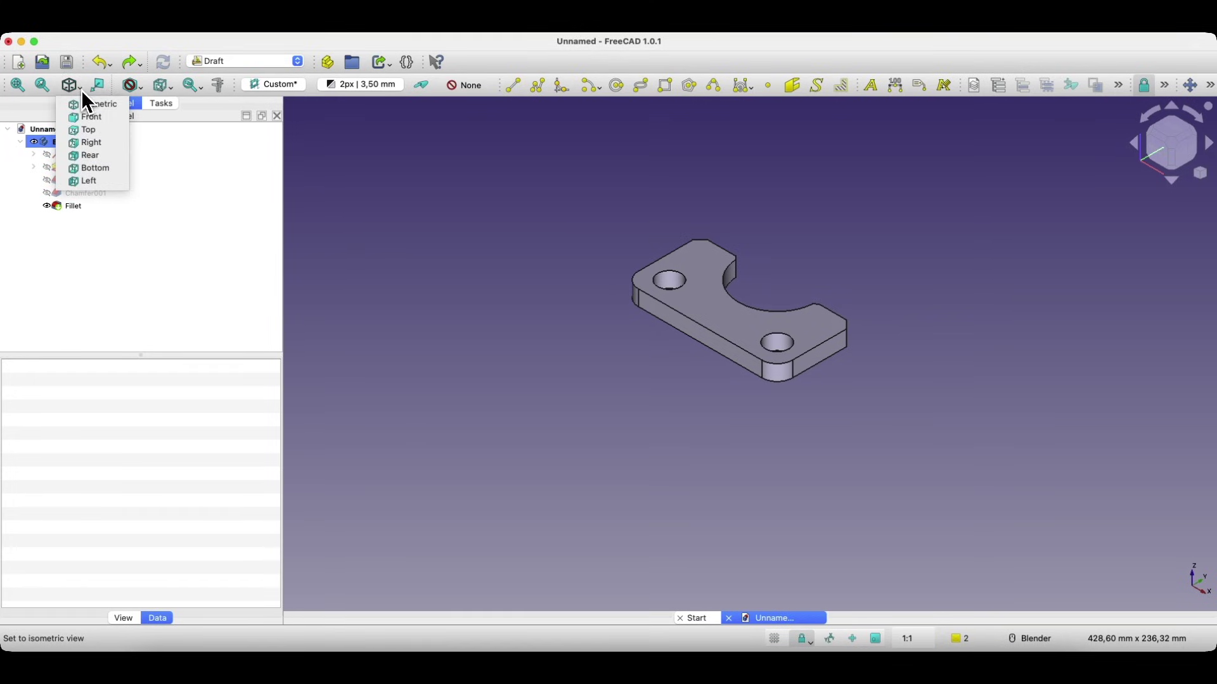
pyautogui.click(90, 131)
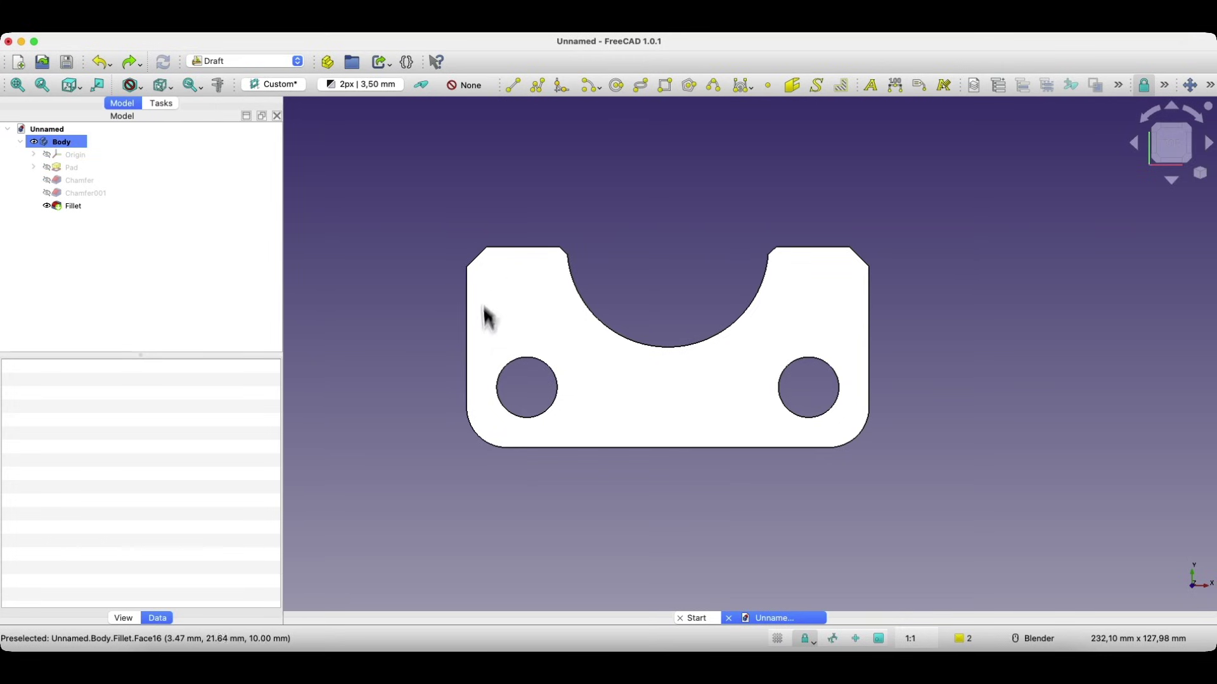
pyautogui.click(778, 314)
pyautogui.moveTo(778, 314); pyautogui.dragTo(728, 279, button='middle')
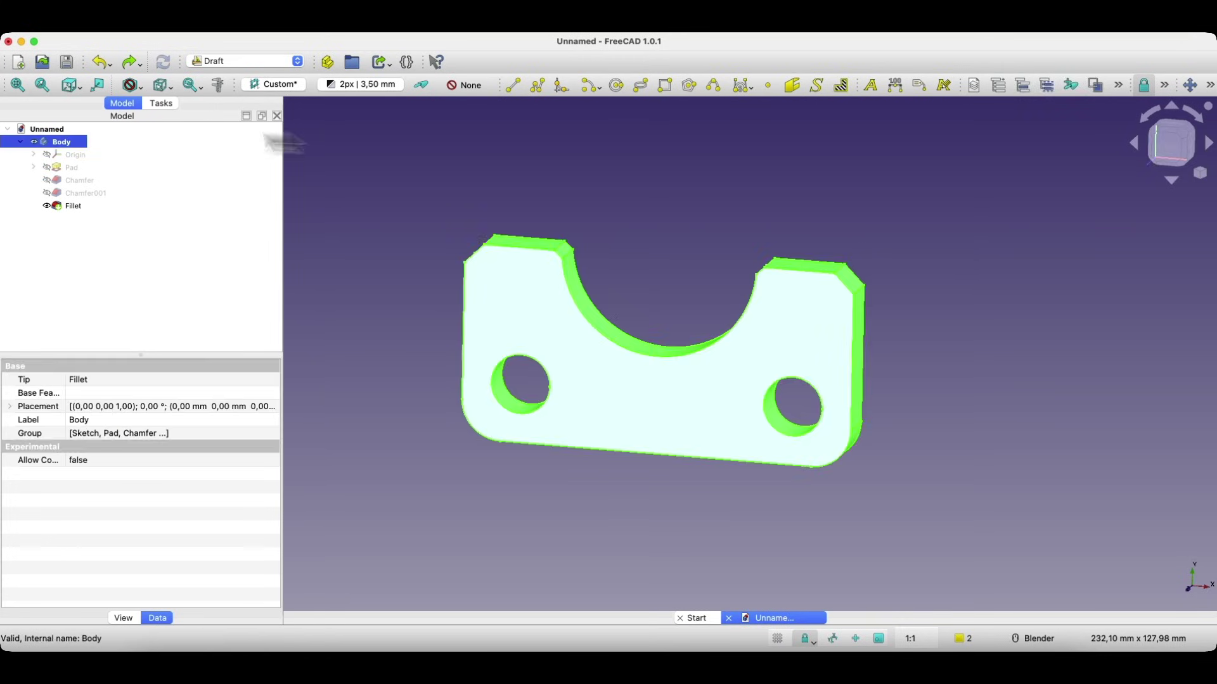
pyautogui.click(73, 87)
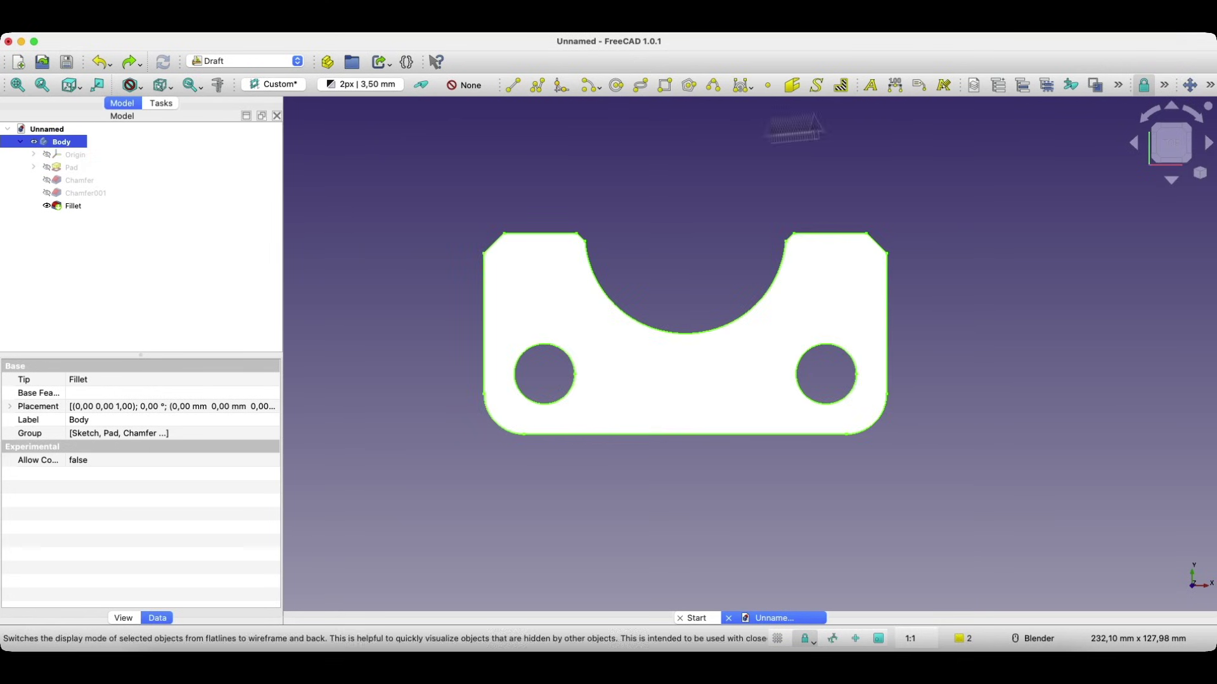
# - Project the Body into a top-view Shape2DView outline and hide the solid Body
pyautogui.click(1210, 85)
pyautogui.click(1111, 206)
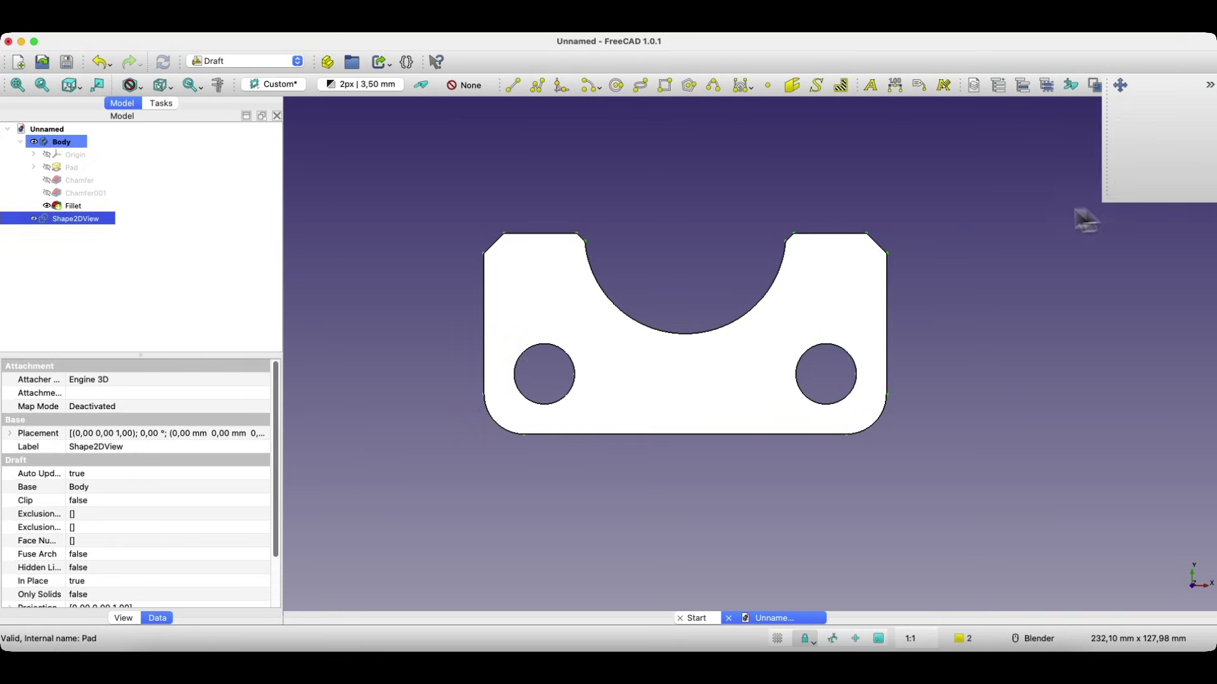
pyautogui.click(61, 142)
pyautogui.press('space')
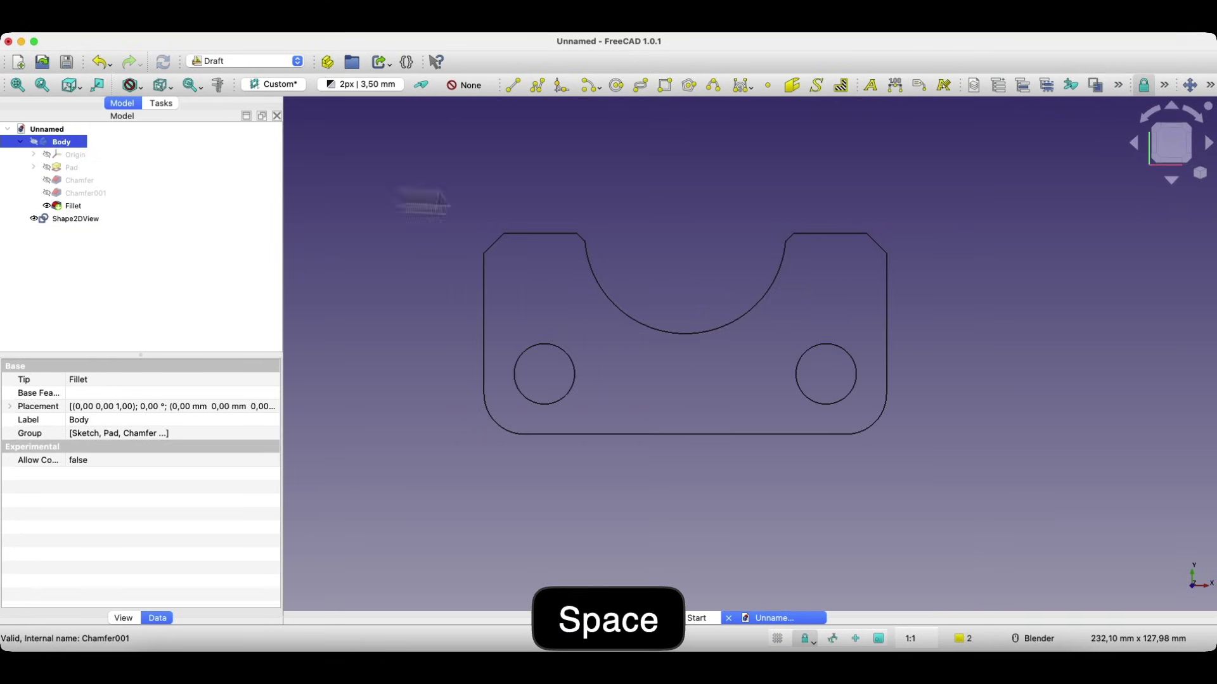
pyautogui.moveTo(705, 286); pyautogui.dragTo(730, 219, button='middle')
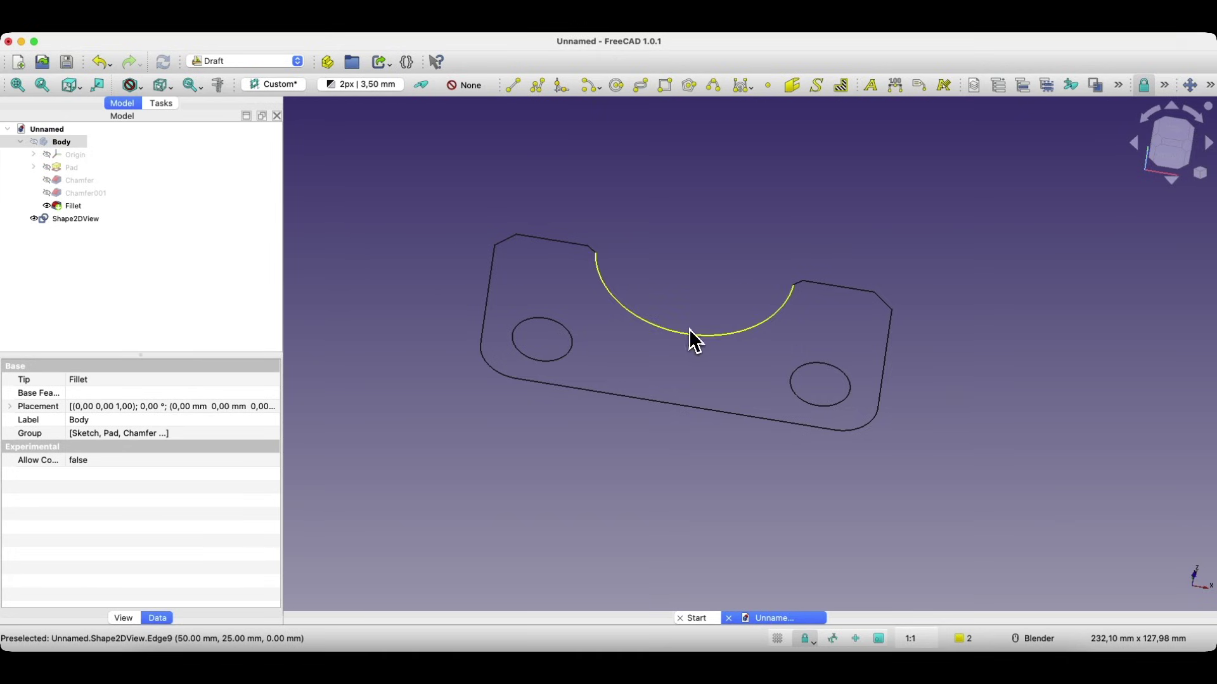
# - Export the Shape2DView outline as Autodesk DXF 2D file '2d-view'
pyautogui.click(76, 220)
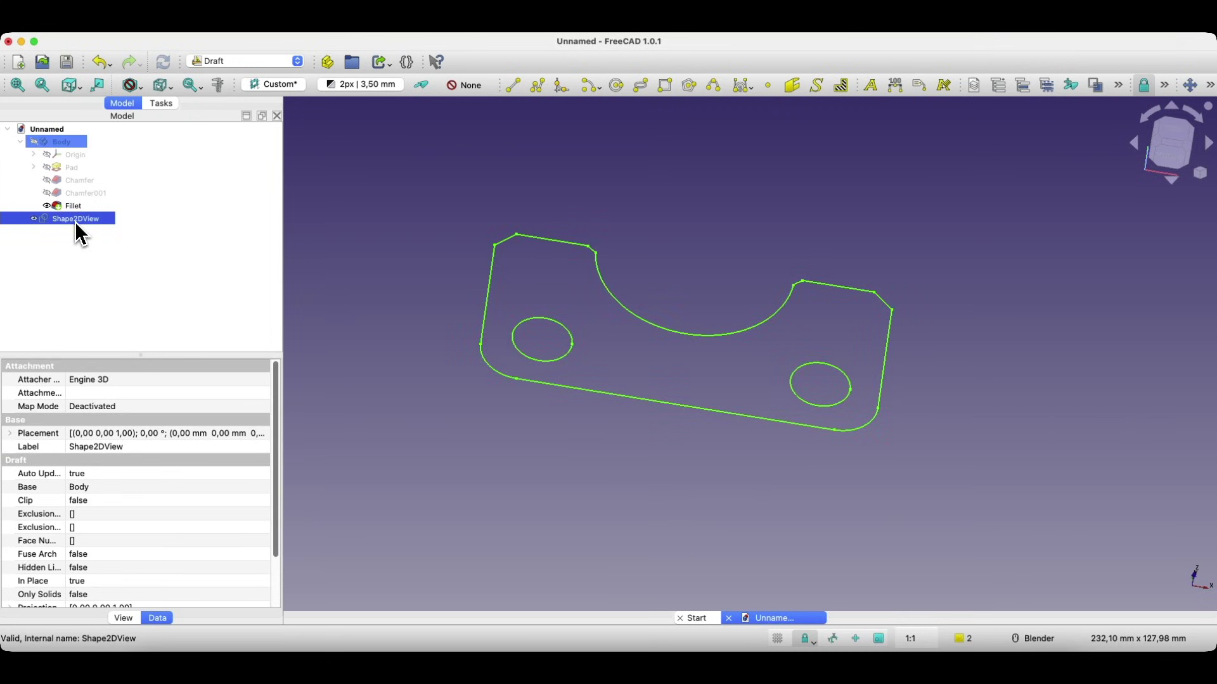
pyautogui.click(89, 25)
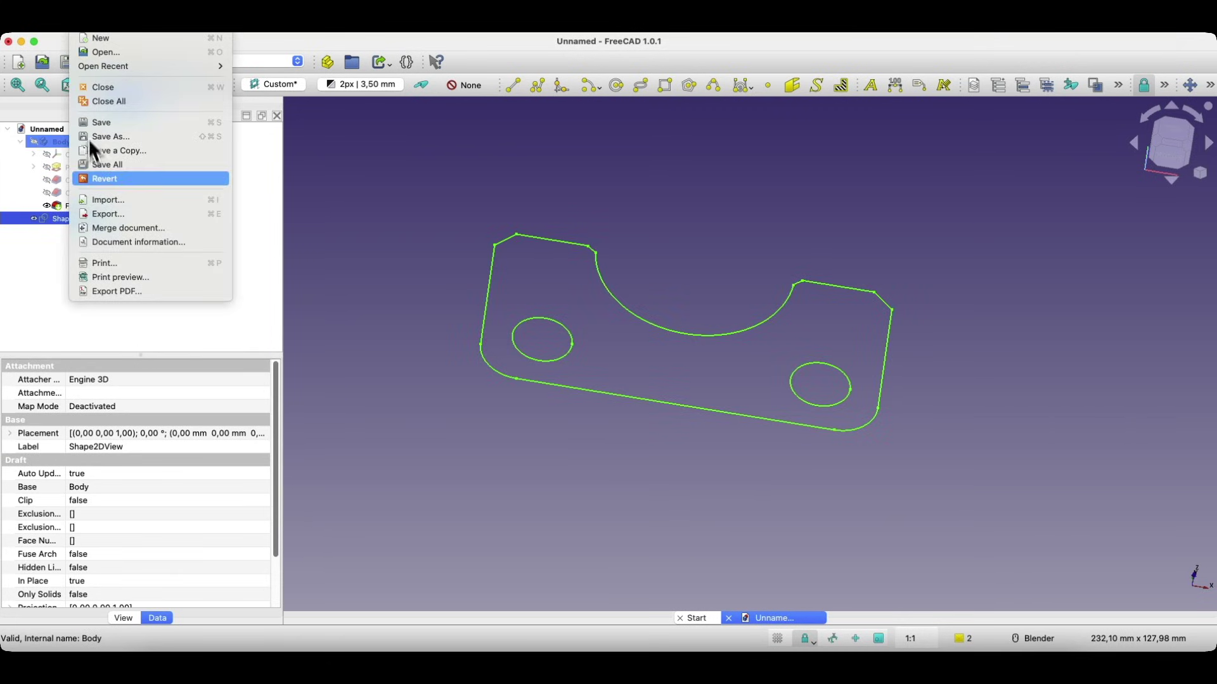
pyautogui.click(118, 218)
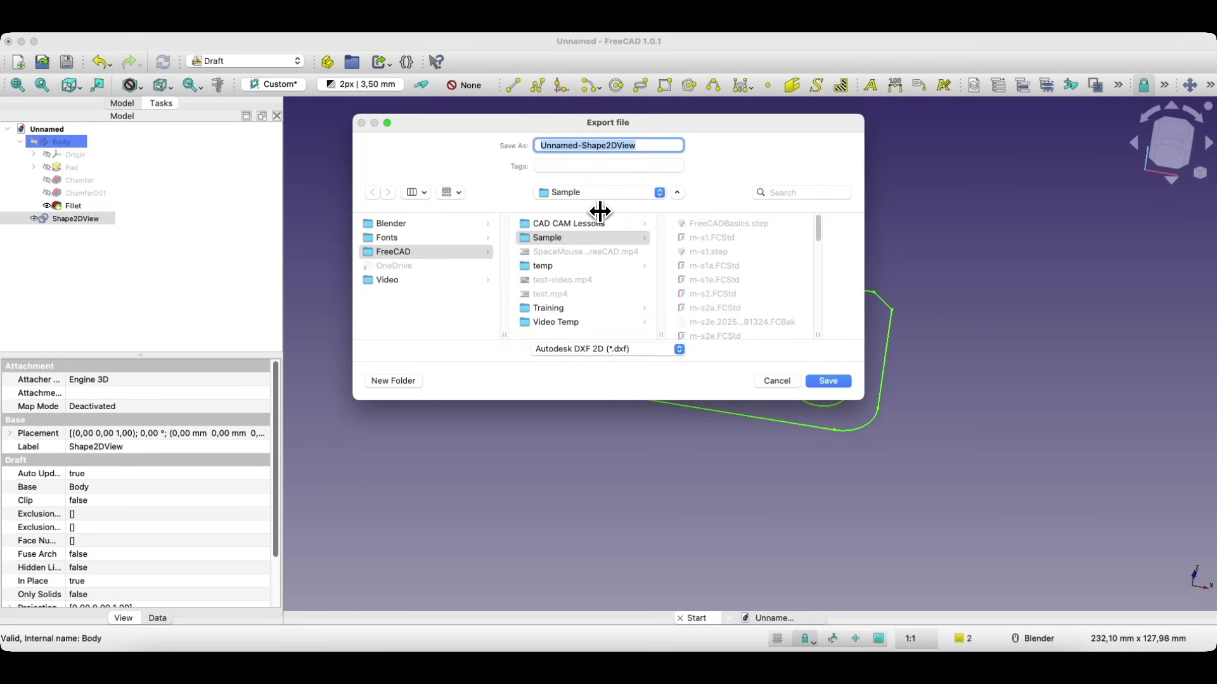
pyautogui.write('2dview')
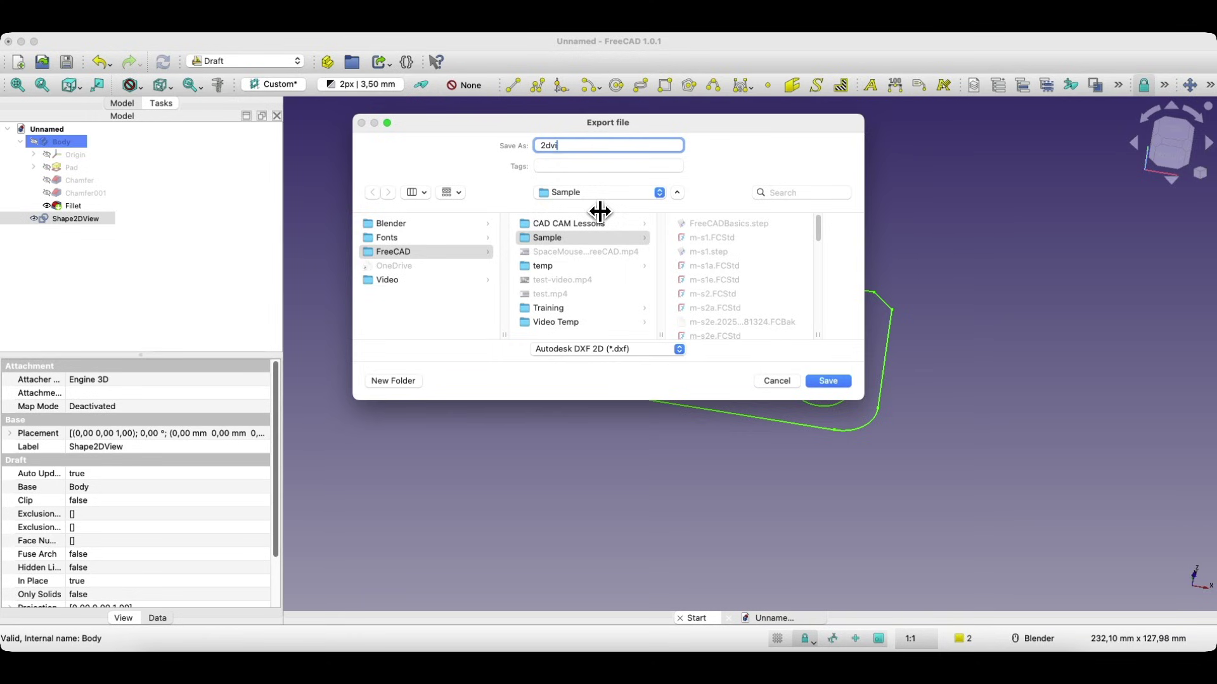
pyautogui.press('Left')
pyautogui.press('Left')
pyautogui.press('Left')
pyautogui.press('Left')
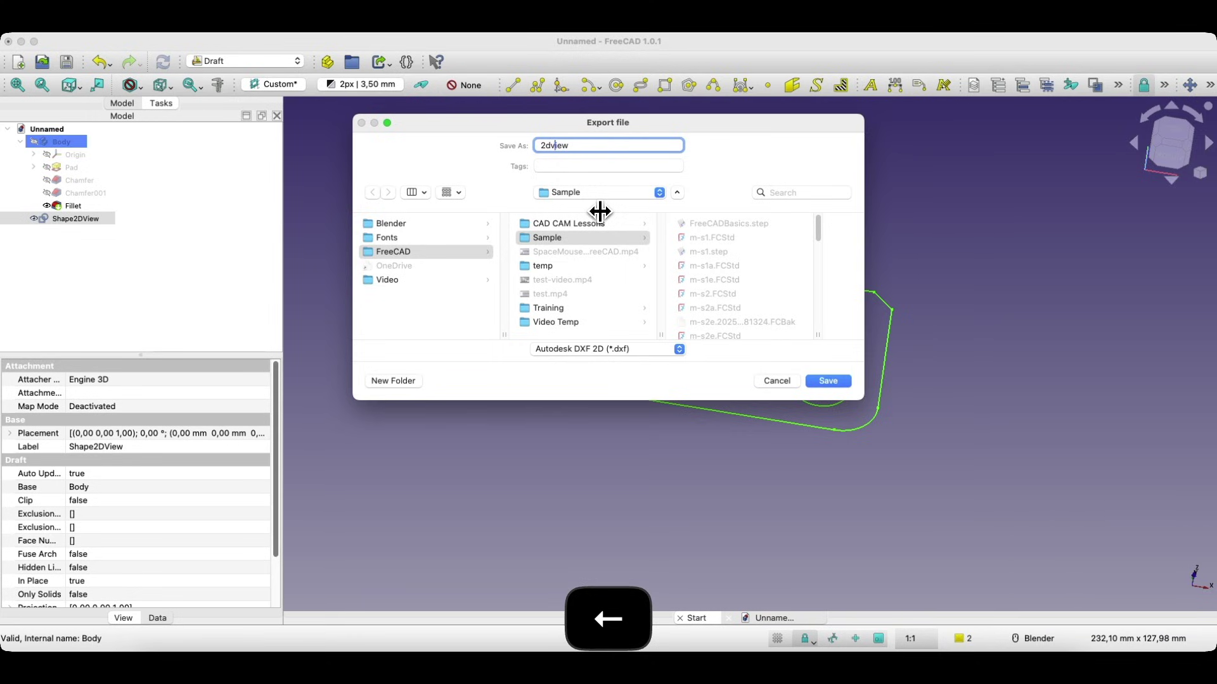
pyautogui.write('-')
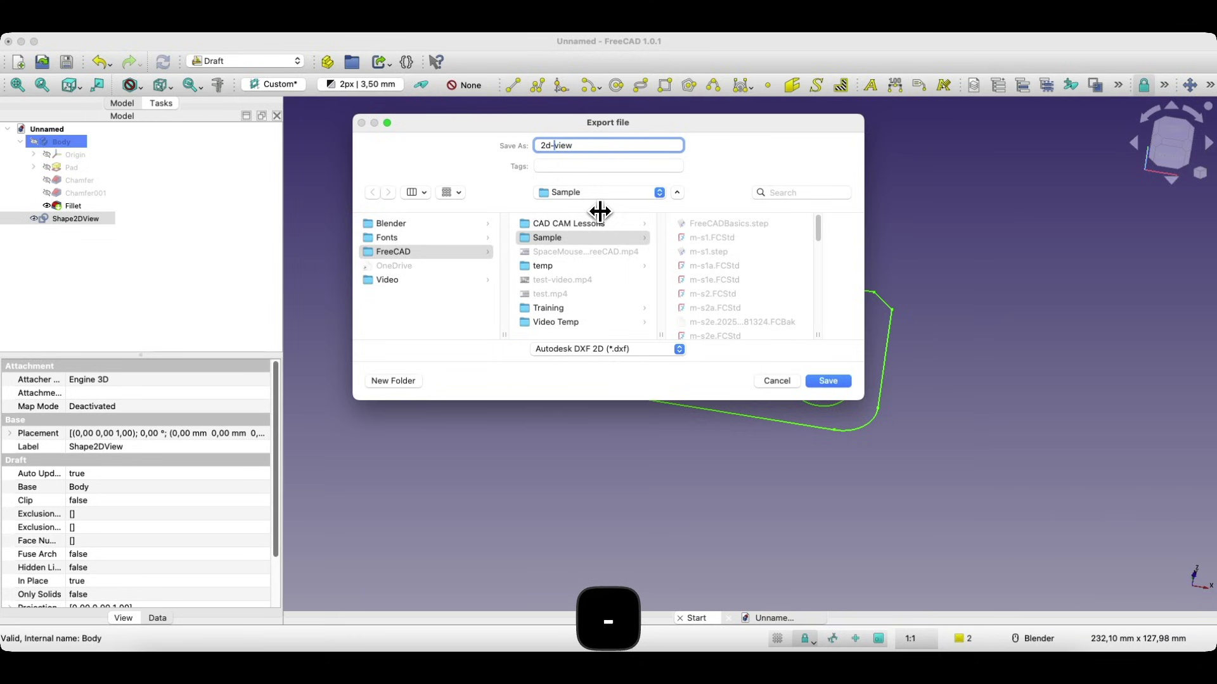
pyautogui.click(587, 349)
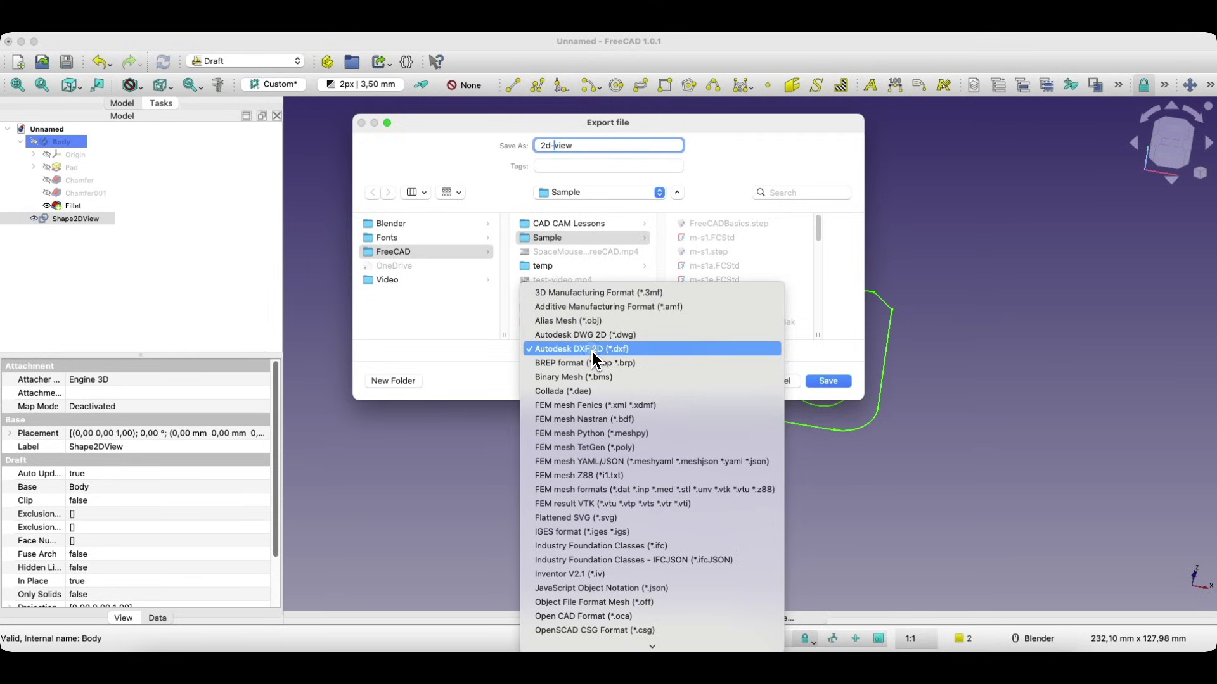
pyautogui.click(592, 351)
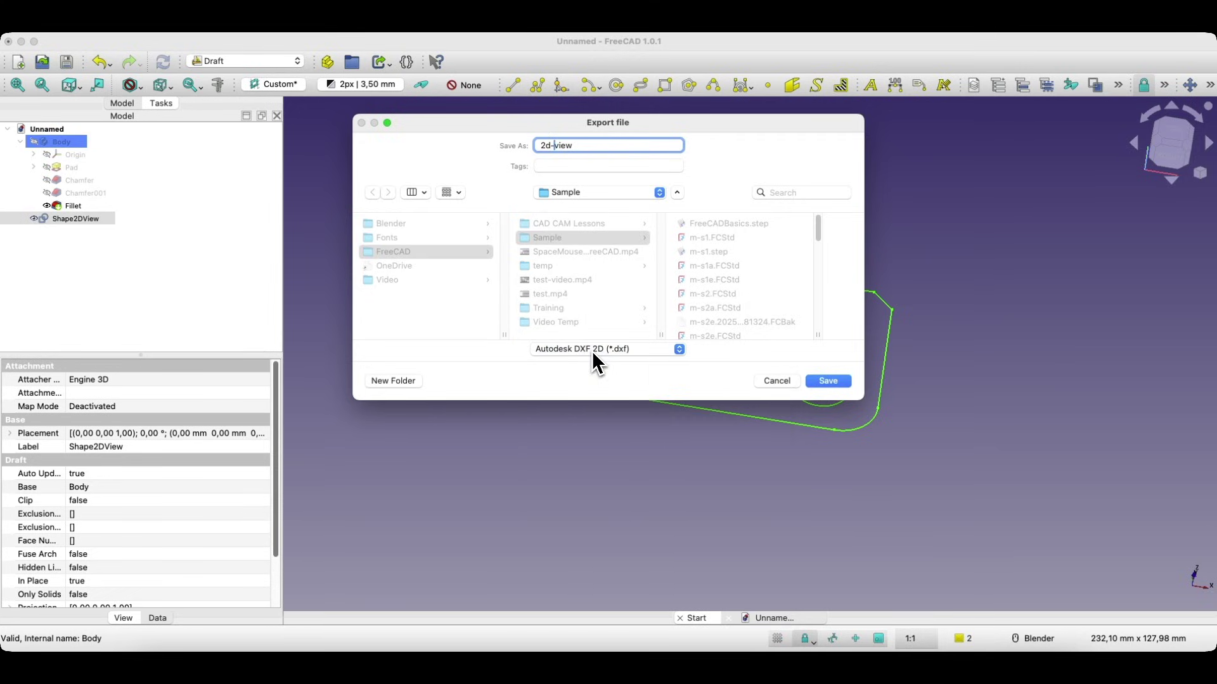
pyautogui.click(827, 383)
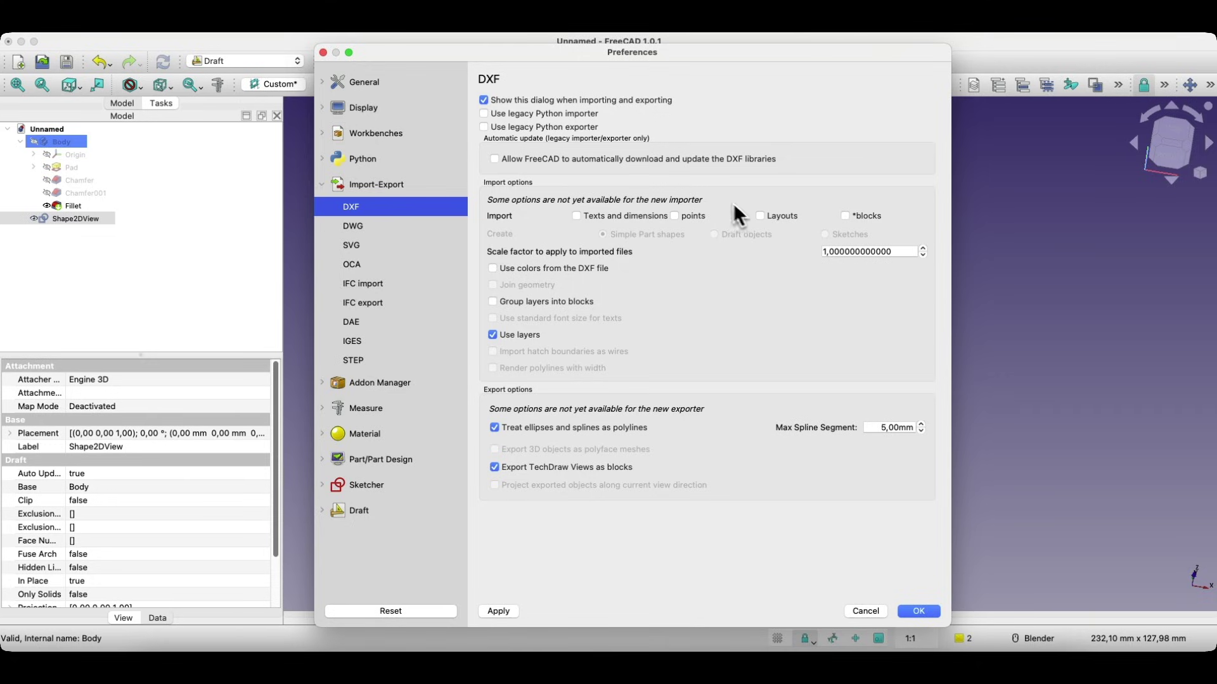
# - Accept the default DXF import/export preferences to finish the export
pyautogui.click(917, 612)
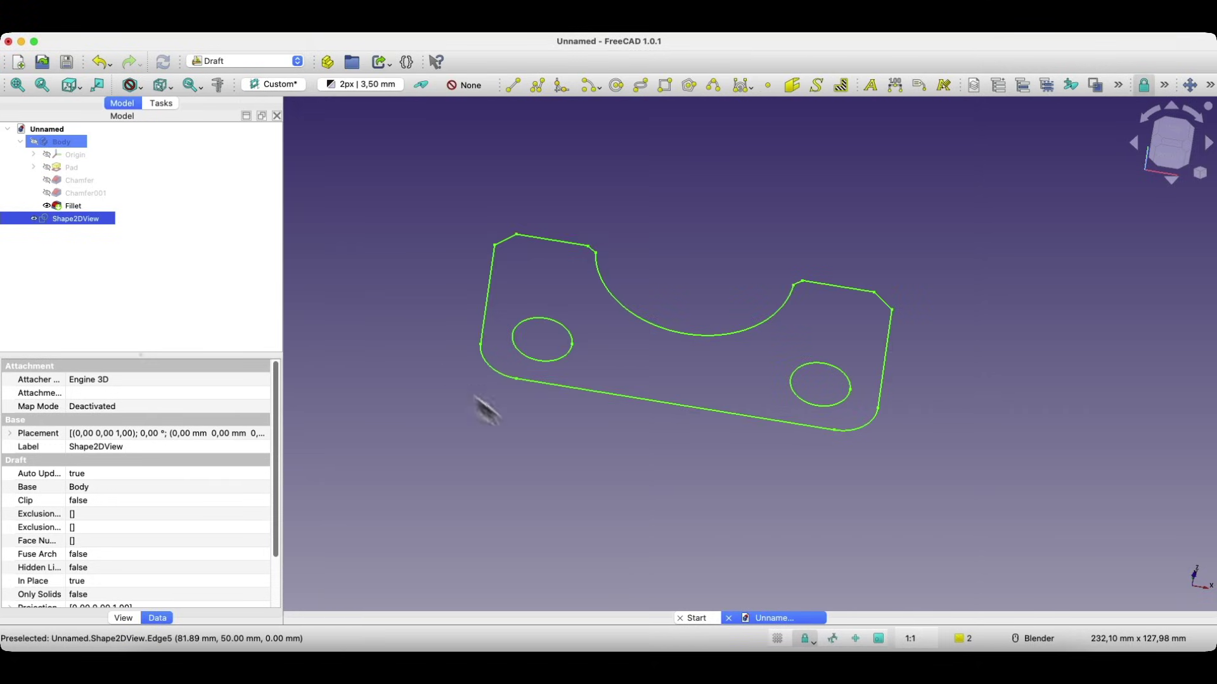